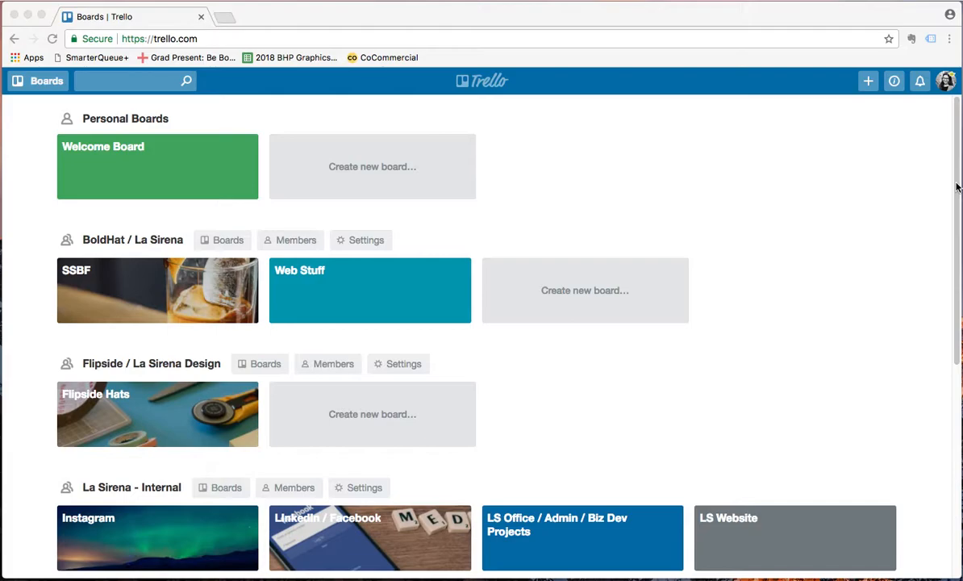
Step: Open the Sample Winterfest Projects board from the La Sirena - Internal team
left_click(955, 181)
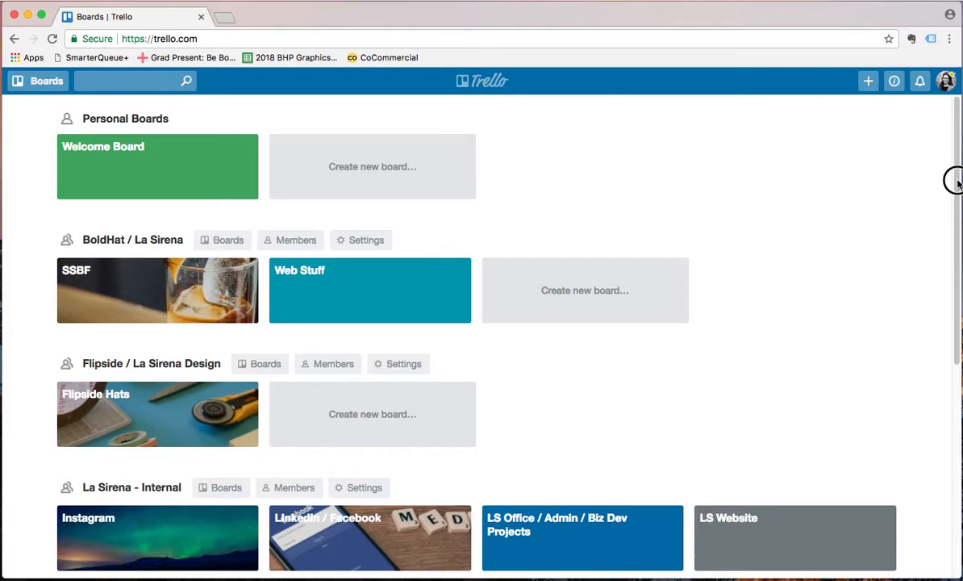
scroll(955, 255, "down", 2)
left_click_drag(955, 255, 953, 366)
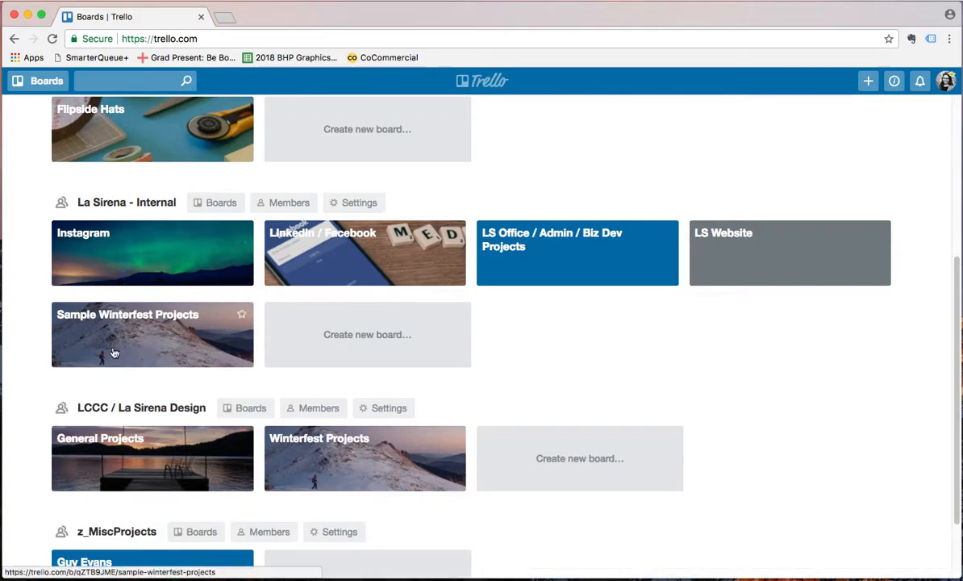
left_click(119, 350)
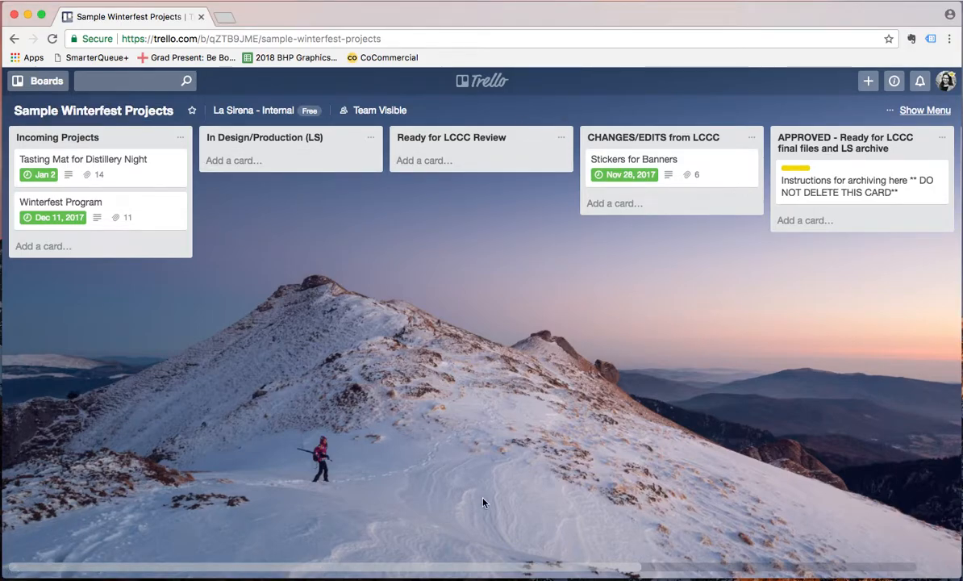
Step: Review the details of the Tasting Mat for Distillery Night card in Incoming Projects and close it
left_click_drag(491, 569, 471, 547)
left_click(122, 161)
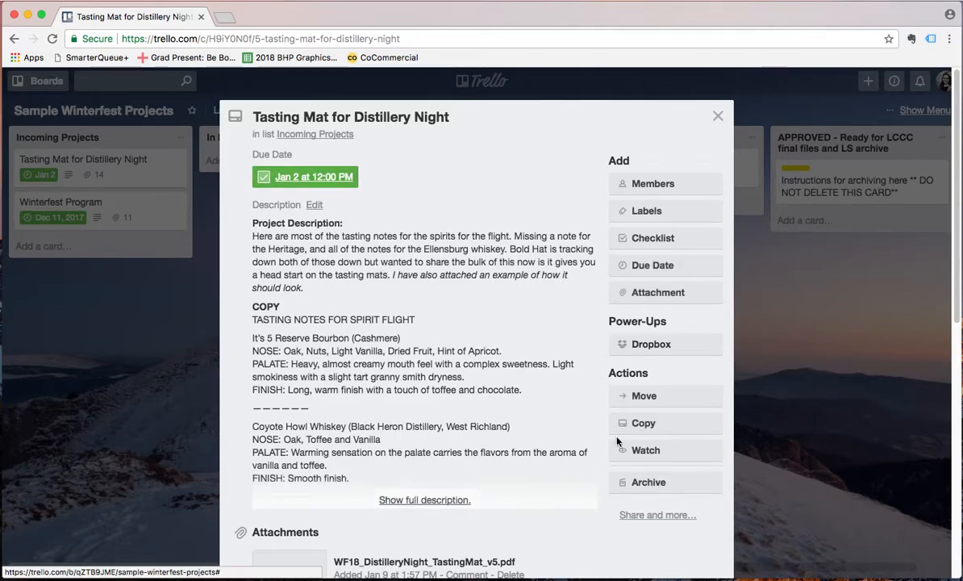
left_click(719, 115)
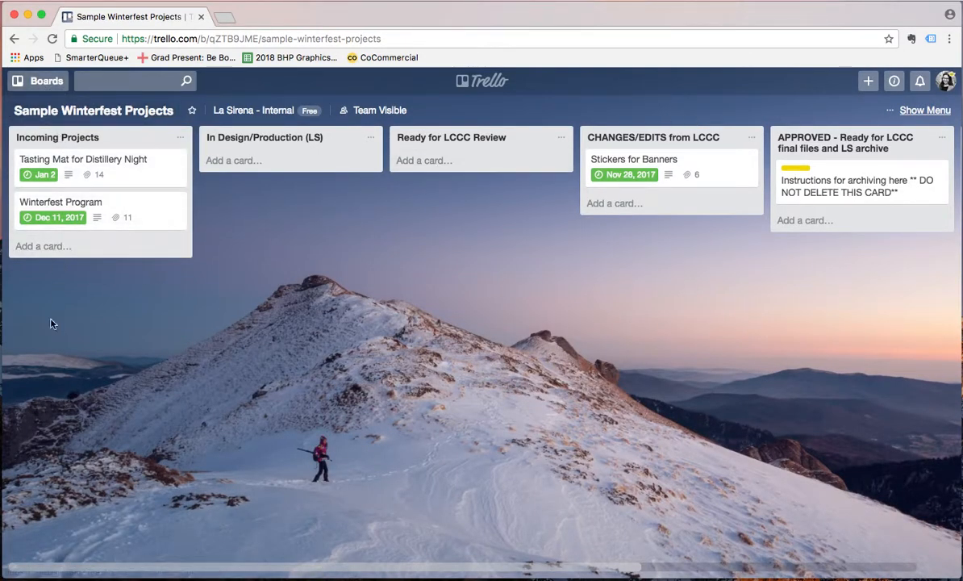
Step: Move the Tasting Mat for Distillery Night card to In Design/Production (LS) and assign the listed board member to it
left_click_drag(117, 165, 302, 171)
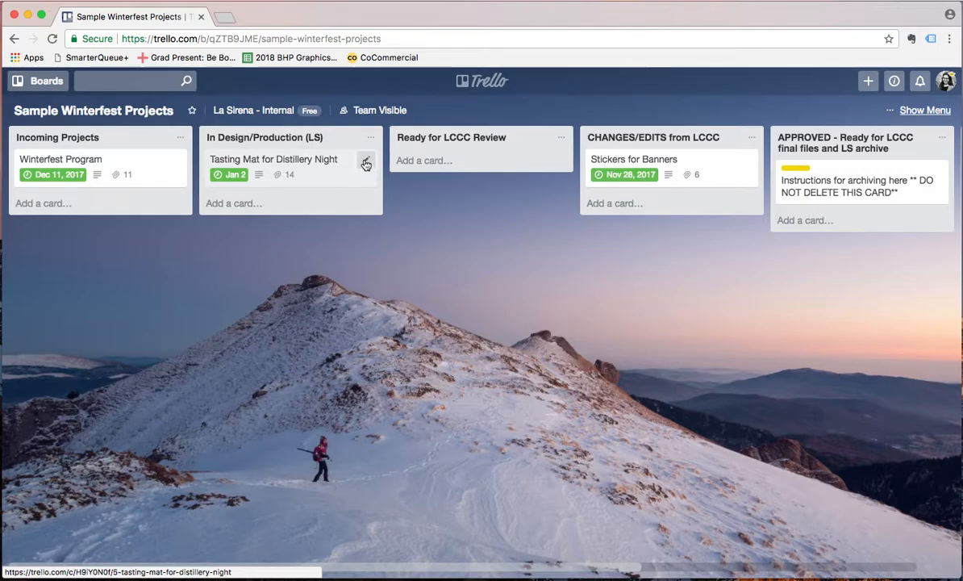
left_click(366, 164)
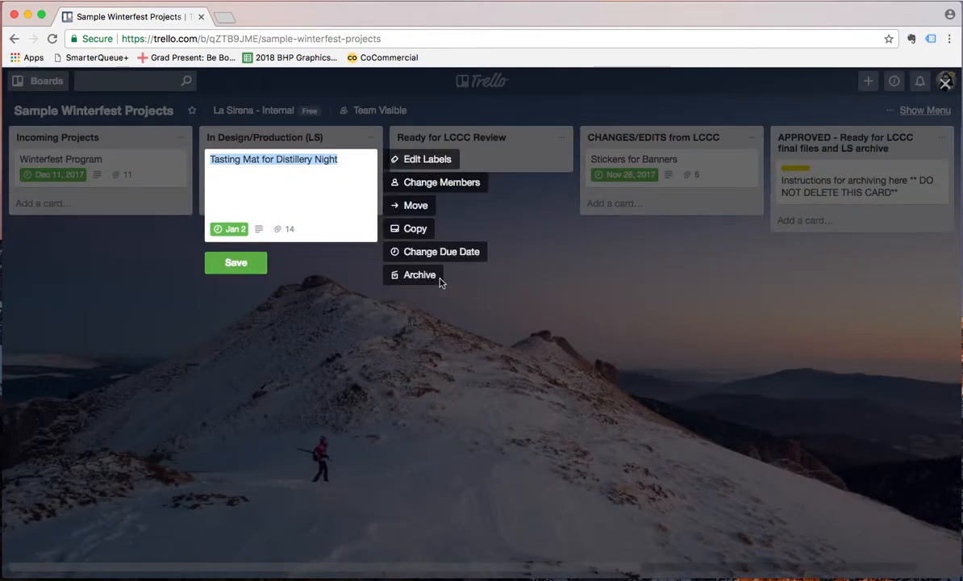
left_click(429, 185)
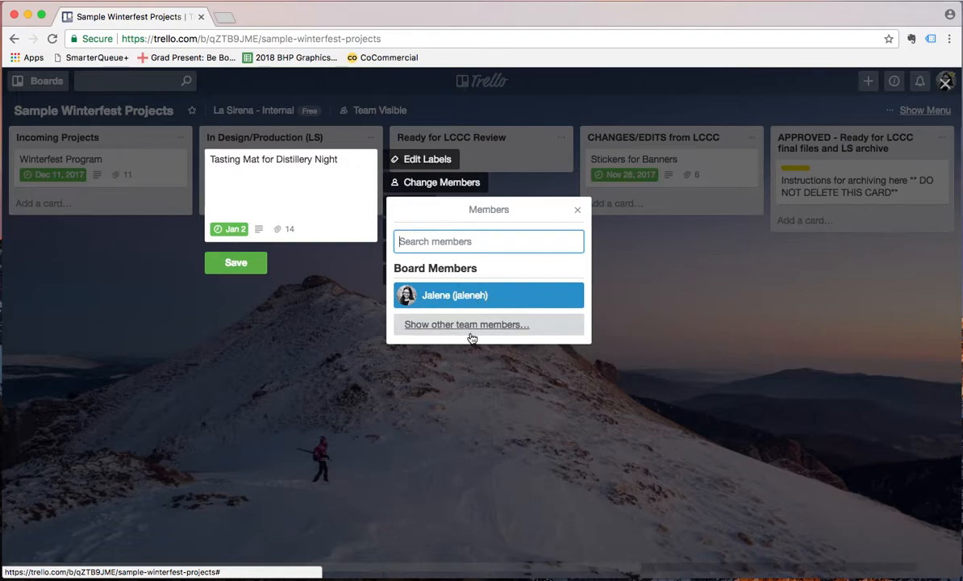
left_click(407, 296)
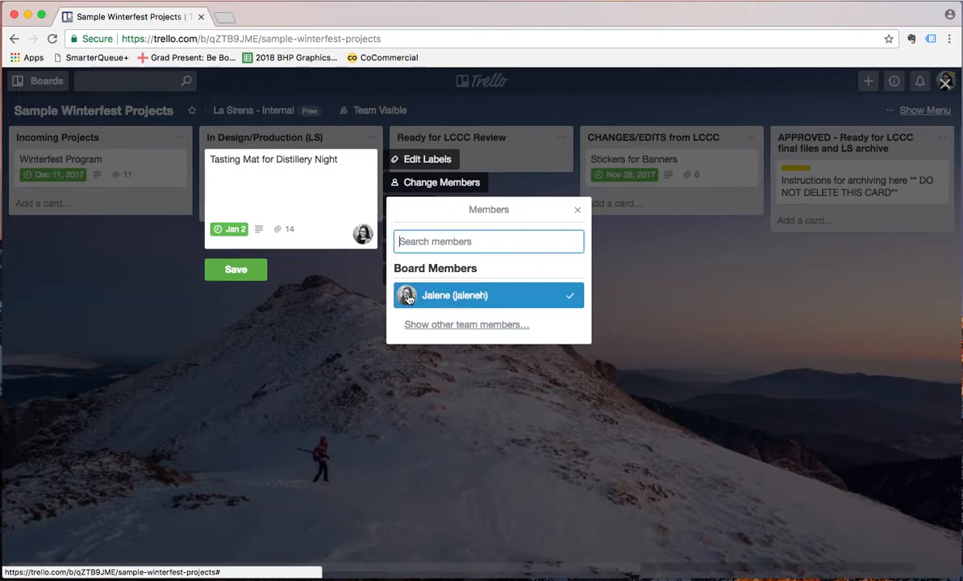
left_click(235, 268)
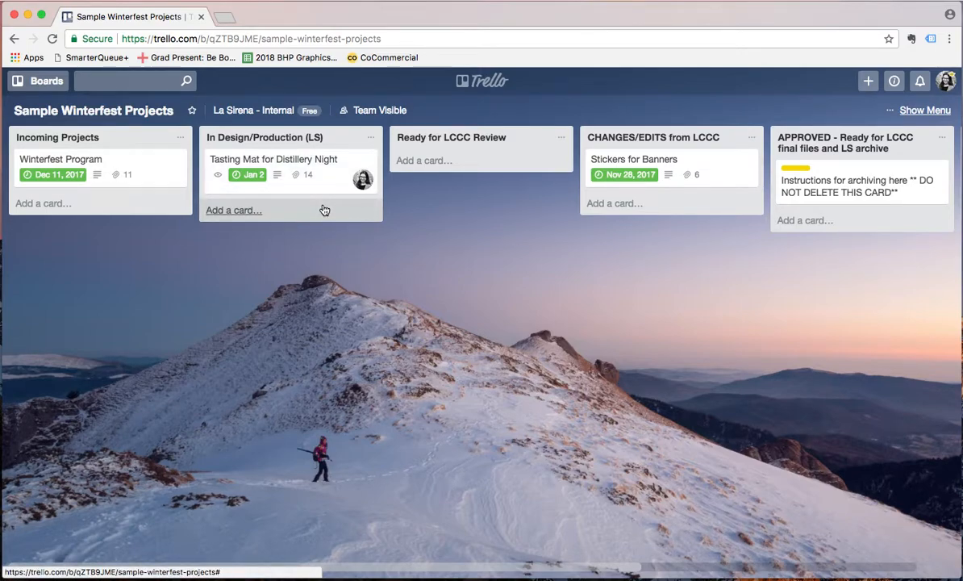
Step: Check the Tasting Mat for Distillery Night card's attachments, close it, and move the card to Ready for LCCC Review
left_click(309, 163)
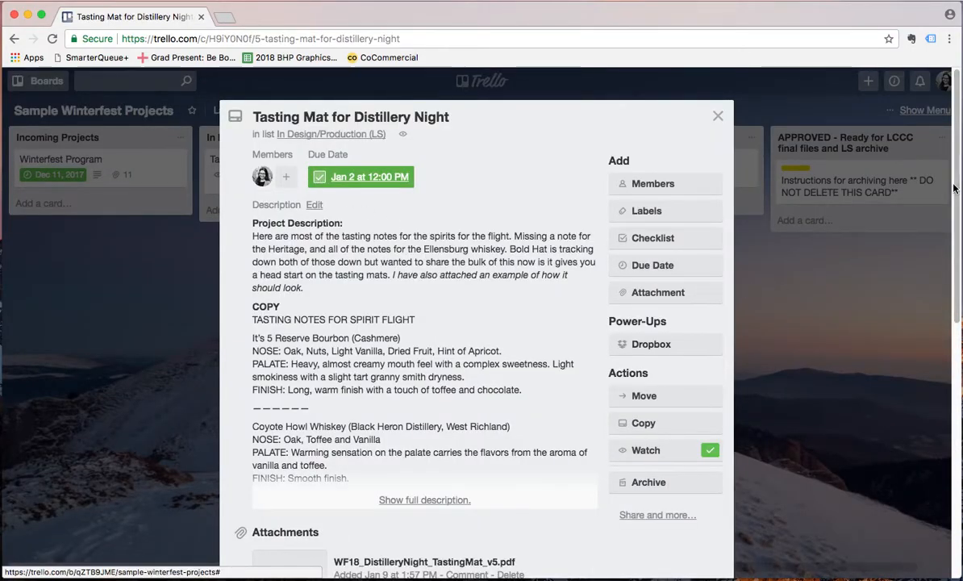
left_click_drag(953, 185, 912, 313)
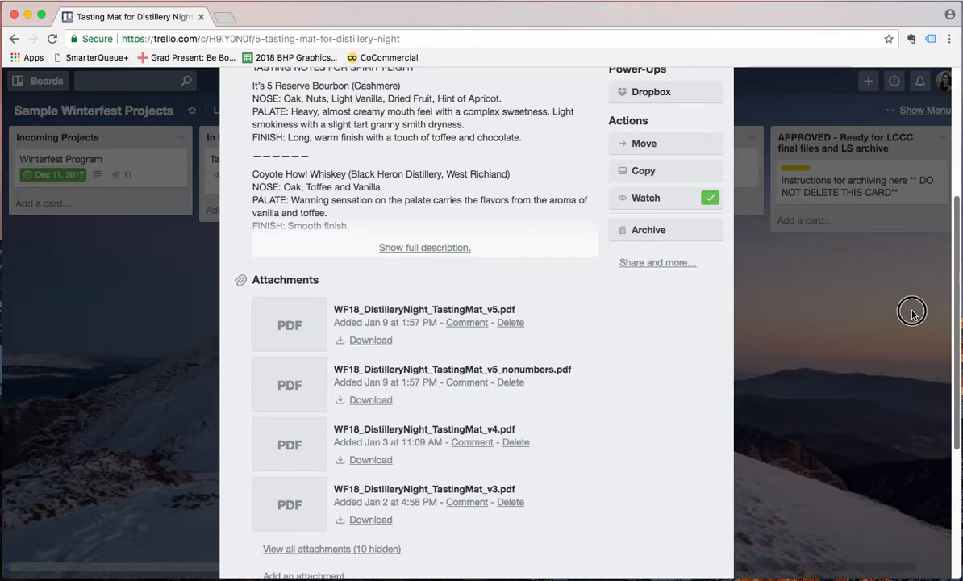
scroll(912, 309, "up", 5)
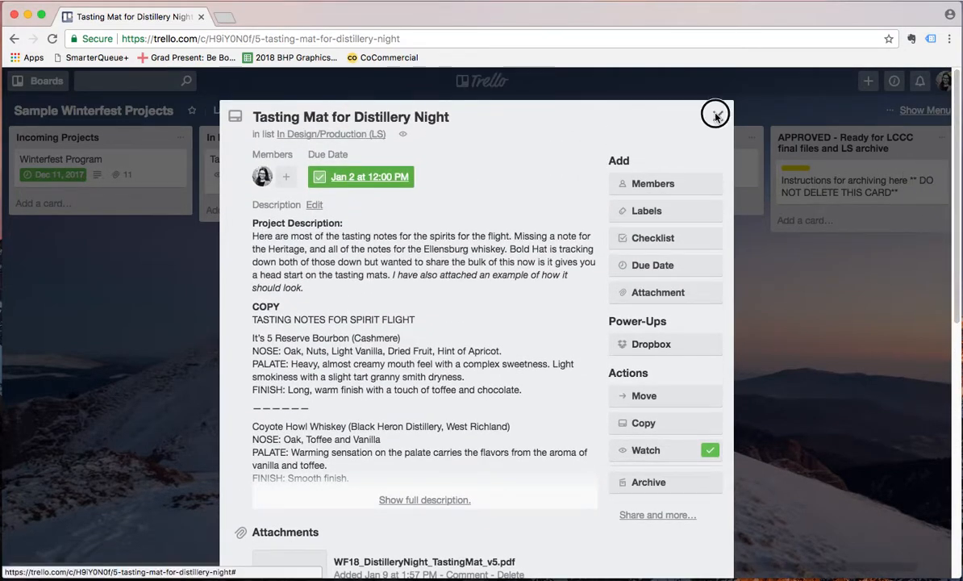
left_click(715, 116)
left_click_drag(339, 164, 509, 169)
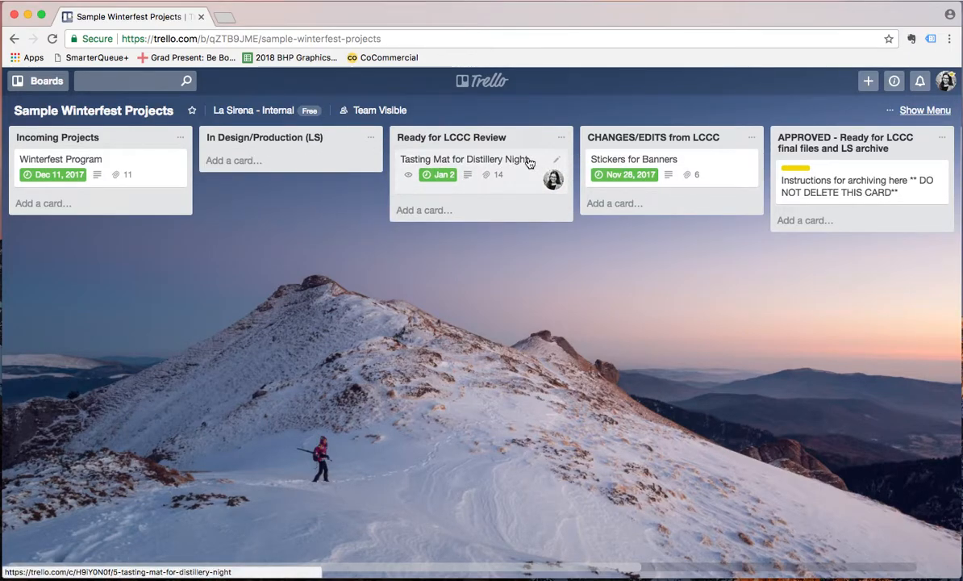
Step: Draft a comment on the Tasting Mat for Distillery Night card mentioning a team member about the proof, and discard it unsaved
left_click(490, 155)
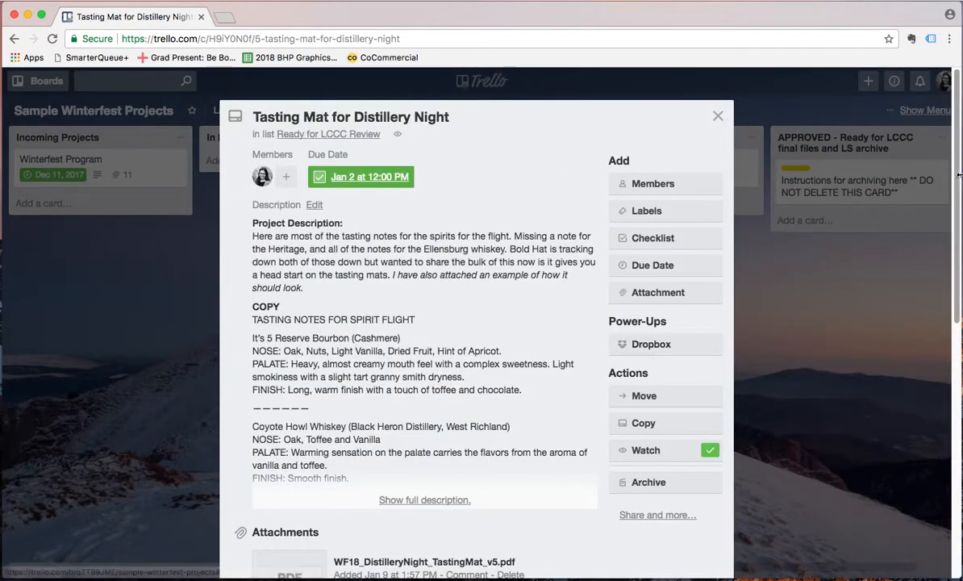
left_click_drag(958, 175, 952, 482)
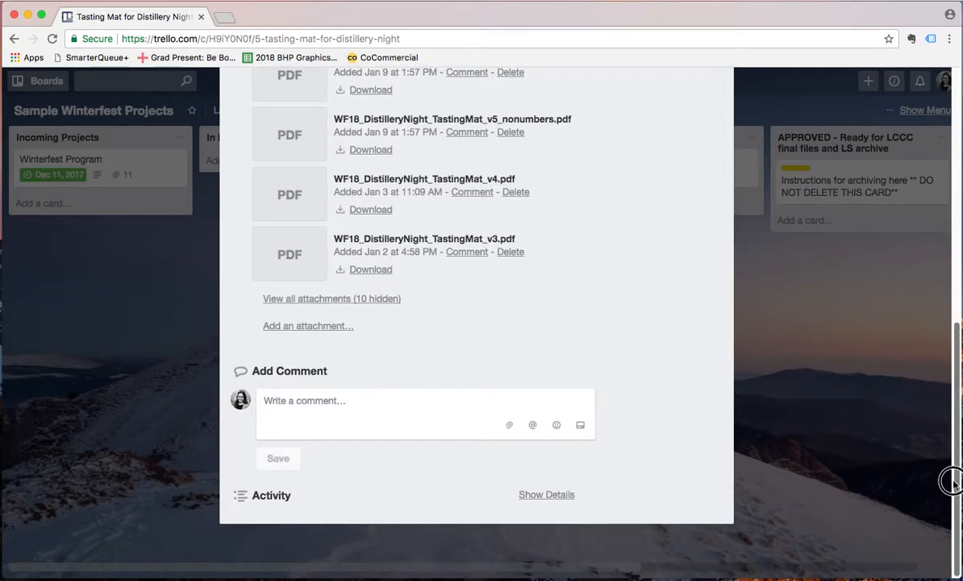
left_click(294, 406)
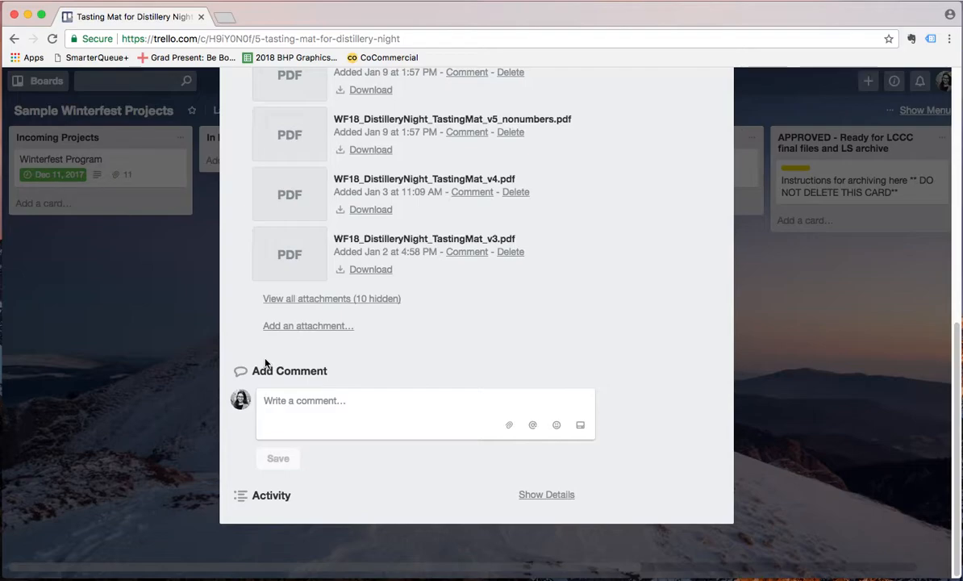
type("Hey @")
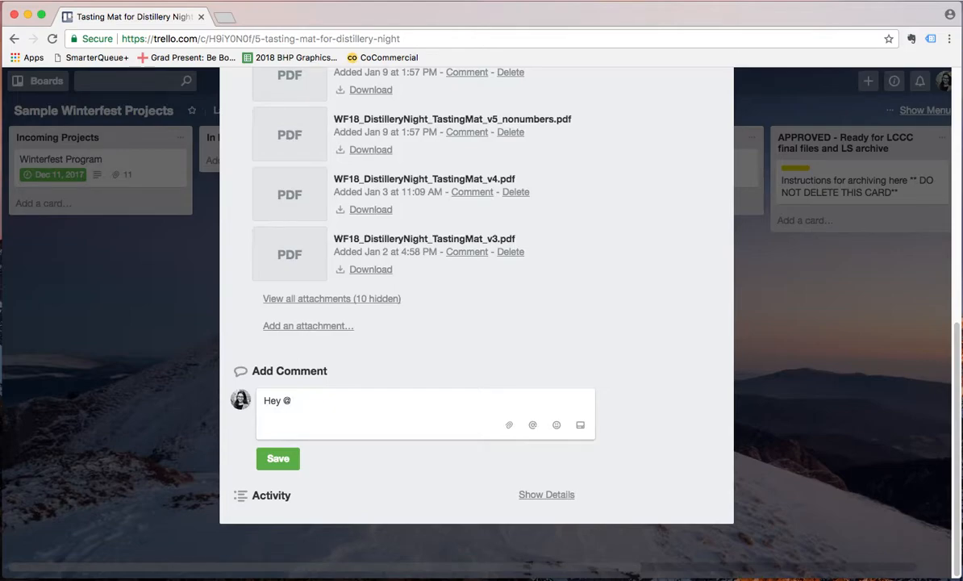
type("erik")
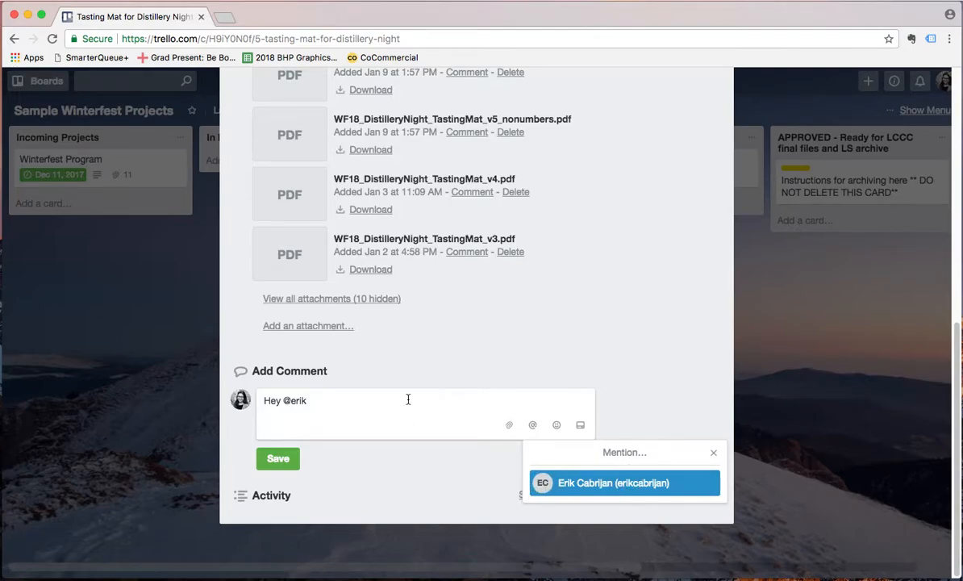
type("this proof")
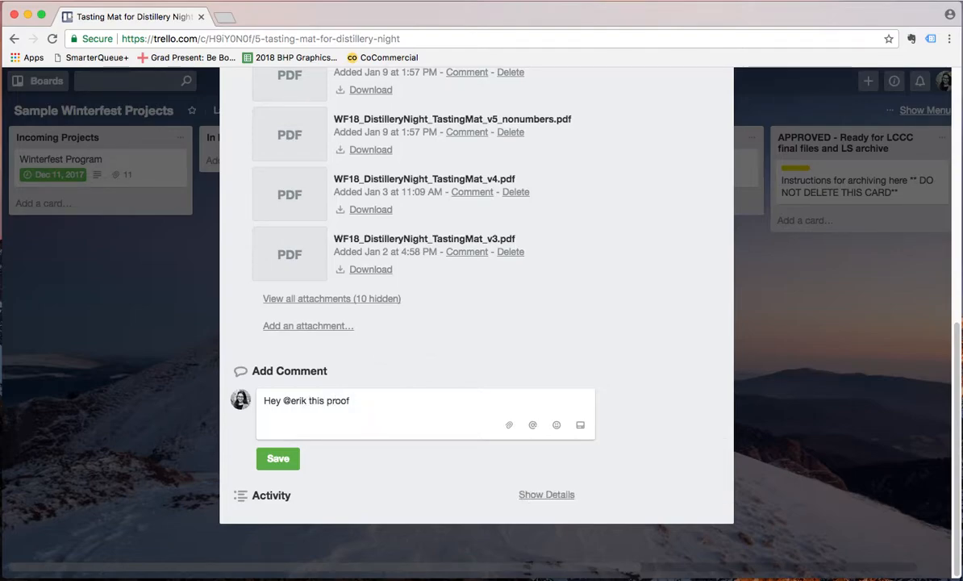
triple_click(334, 400)
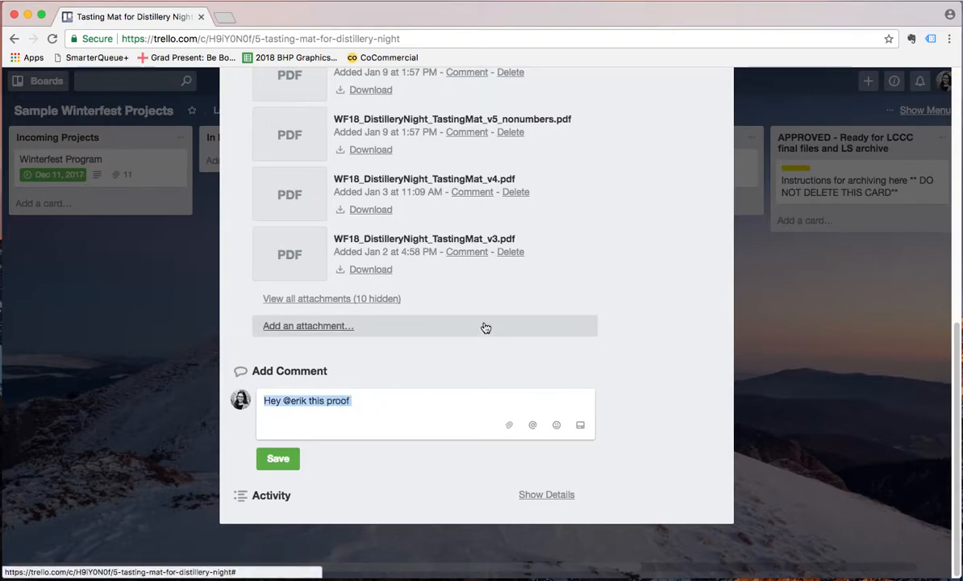
key("BackSpace")
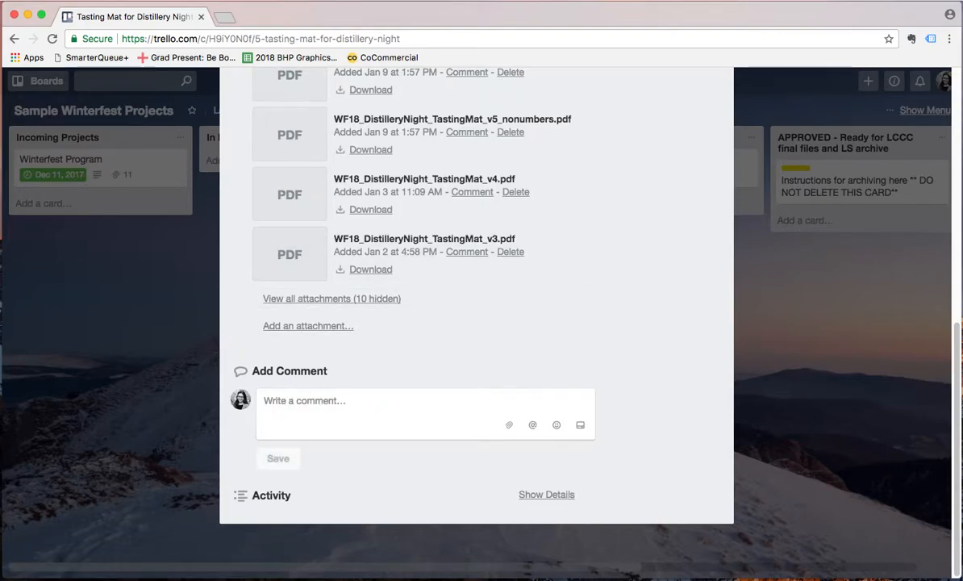
scroll(476, 322, "up", 10)
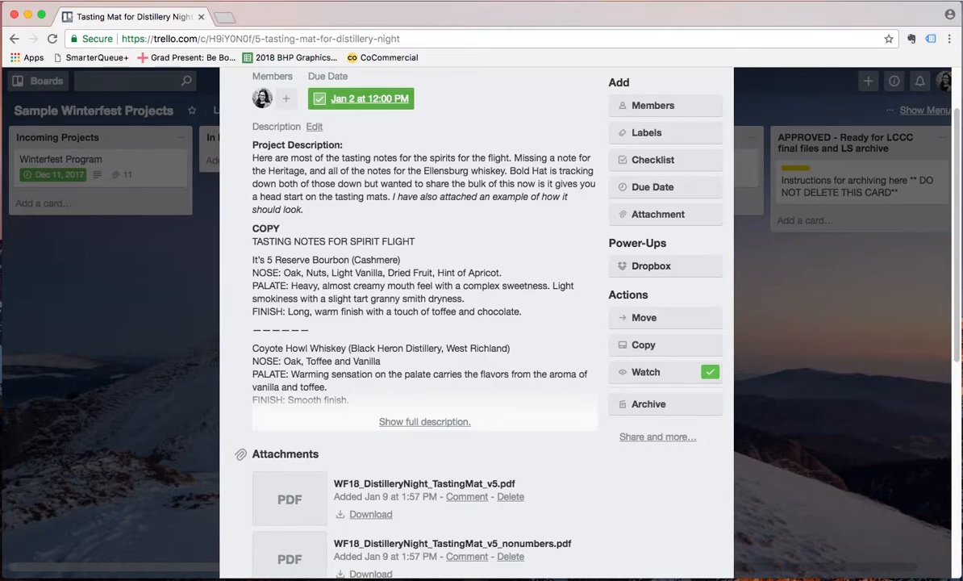
scroll(476, 323, "up", 2)
left_click(718, 116)
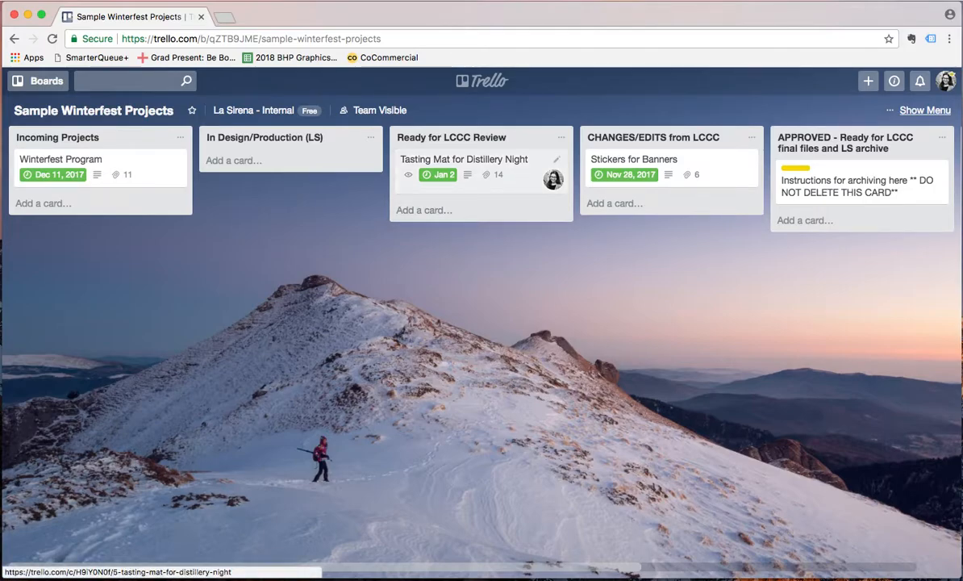
Step: Move the Tasting Mat for Distillery Night card through CHANGES/EDITS from LCCC and APPROVED to the end of FINISHED - Woohoo!
left_click_drag(476, 167, 666, 166)
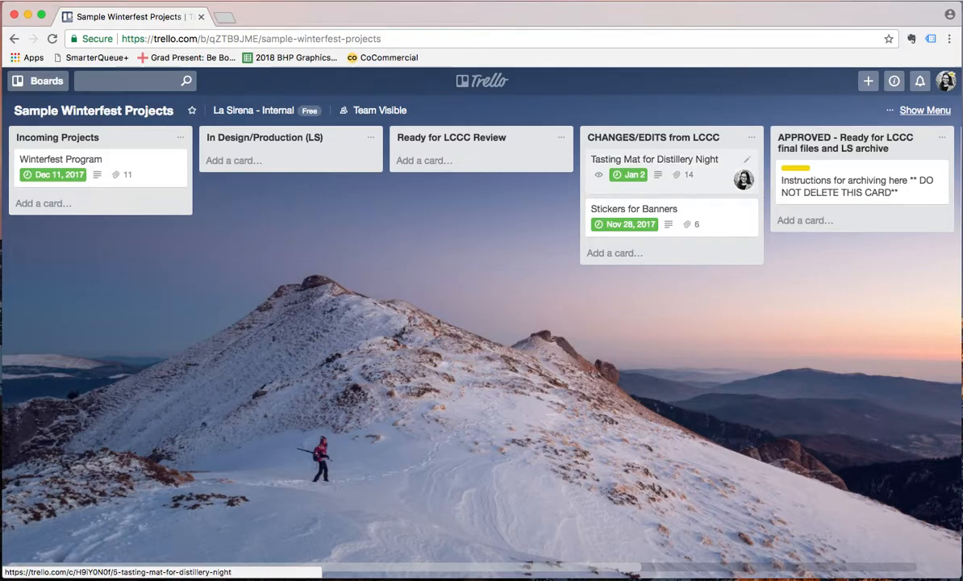
left_click_drag(666, 165, 750, 224)
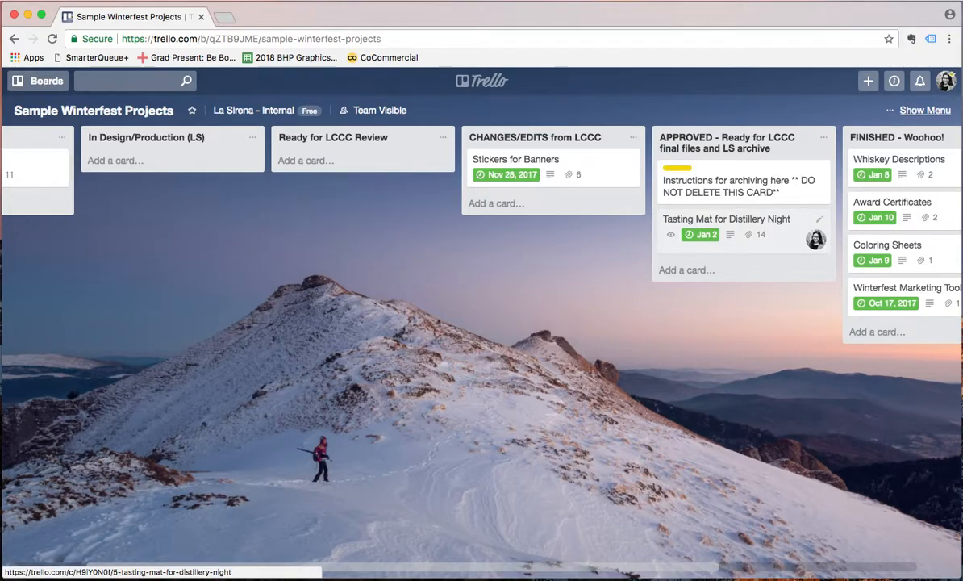
left_click_drag(730, 226, 774, 339)
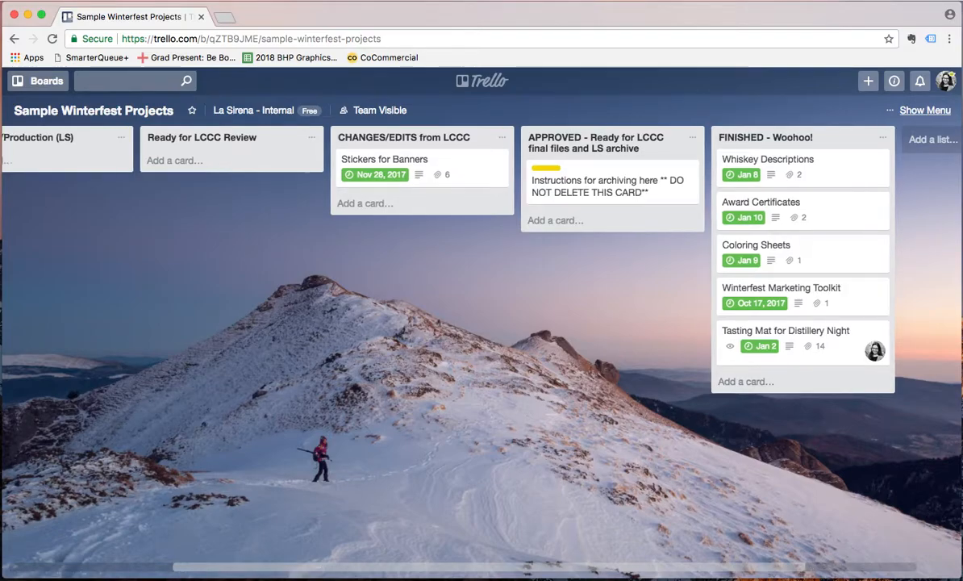
Step: Review the Winterfest Program card's description, attachments and comment area in Incoming Projects, and close the card
scroll(481, 242, "left", 5)
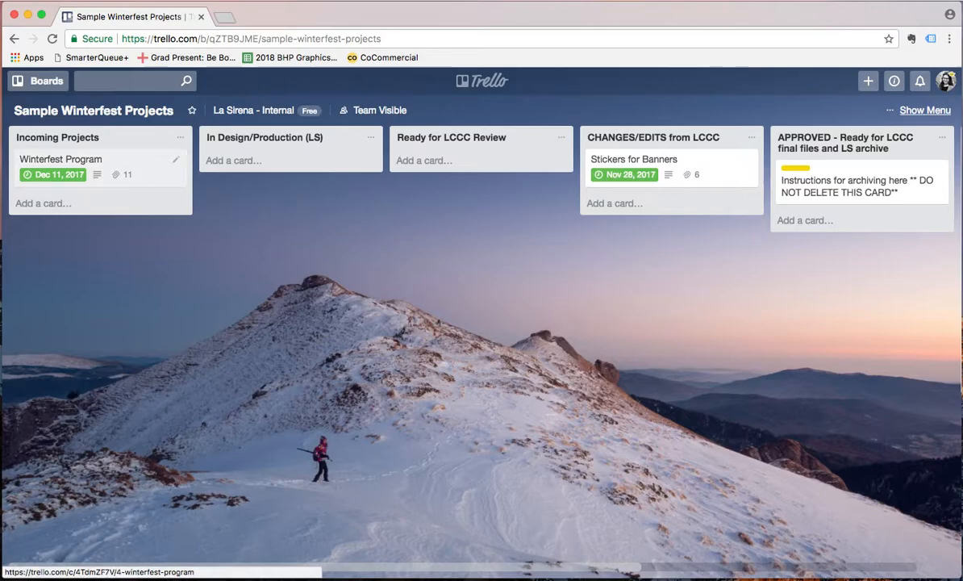
left_click(72, 166)
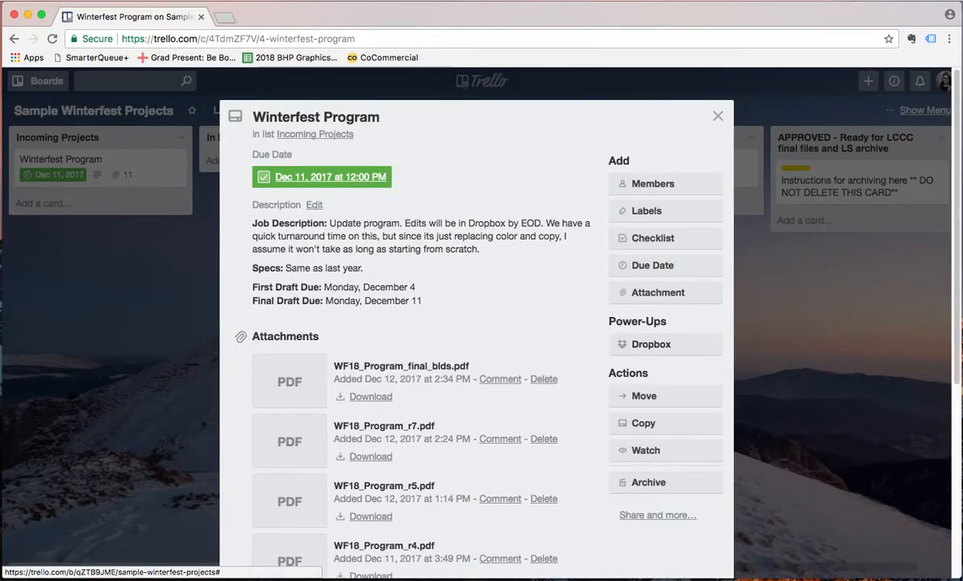
scroll(476, 323, "down", 5)
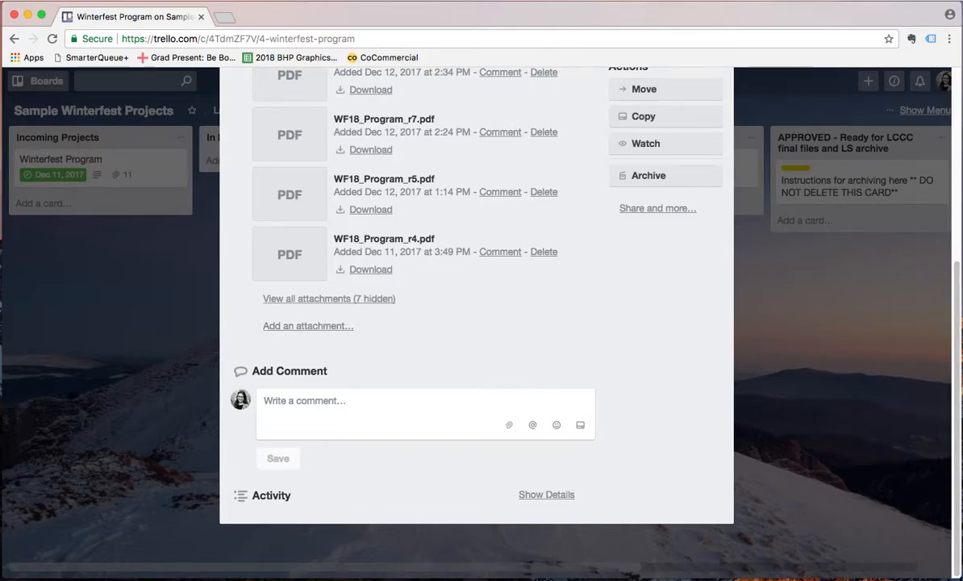
scroll(476, 323, "up", 5)
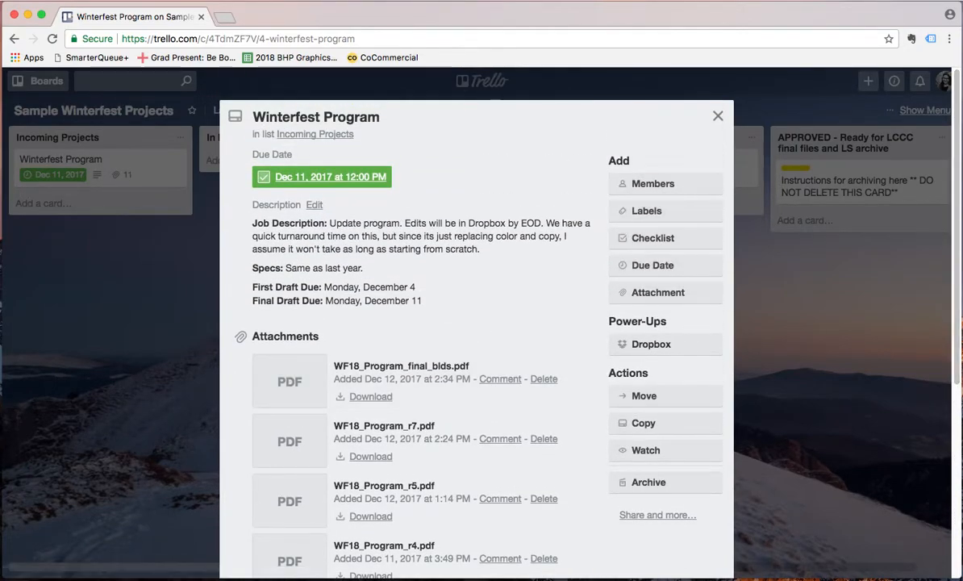
left_click(718, 116)
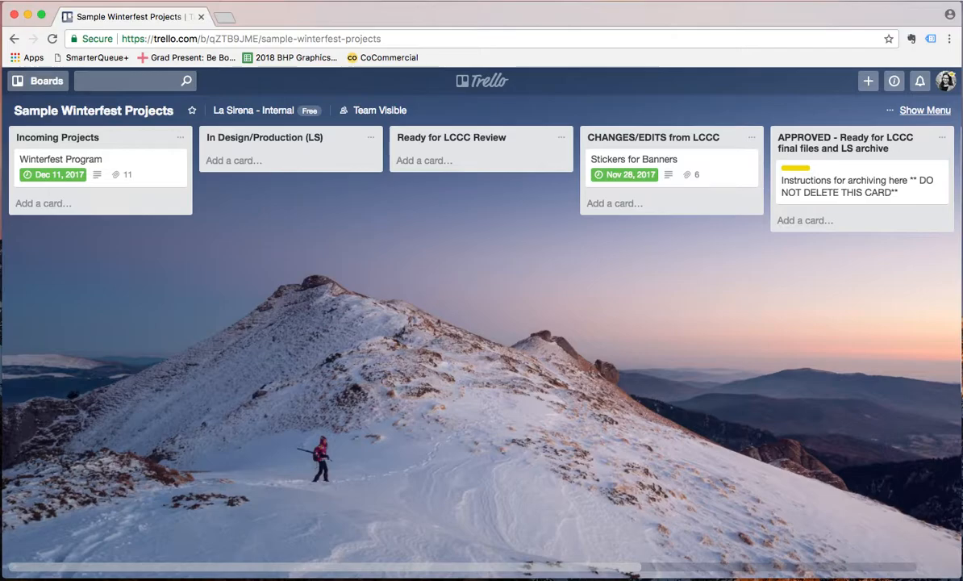
Step: Turn on watching for the Ready for LCCC Review list, turn it off again, and close the list actions
scroll(482, 322, "right", 5)
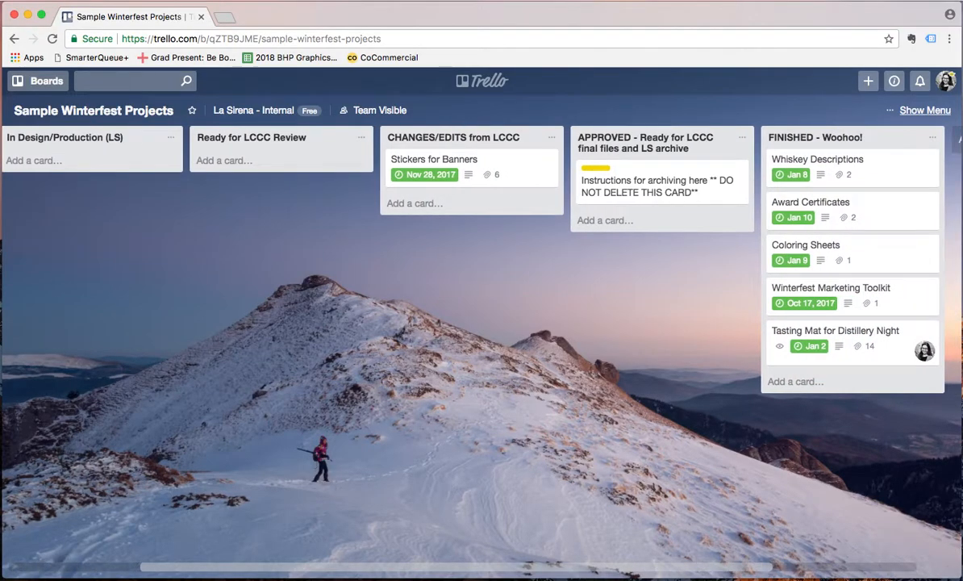
scroll(481, 323, "left", 1)
scroll(482, 323, "right", 1)
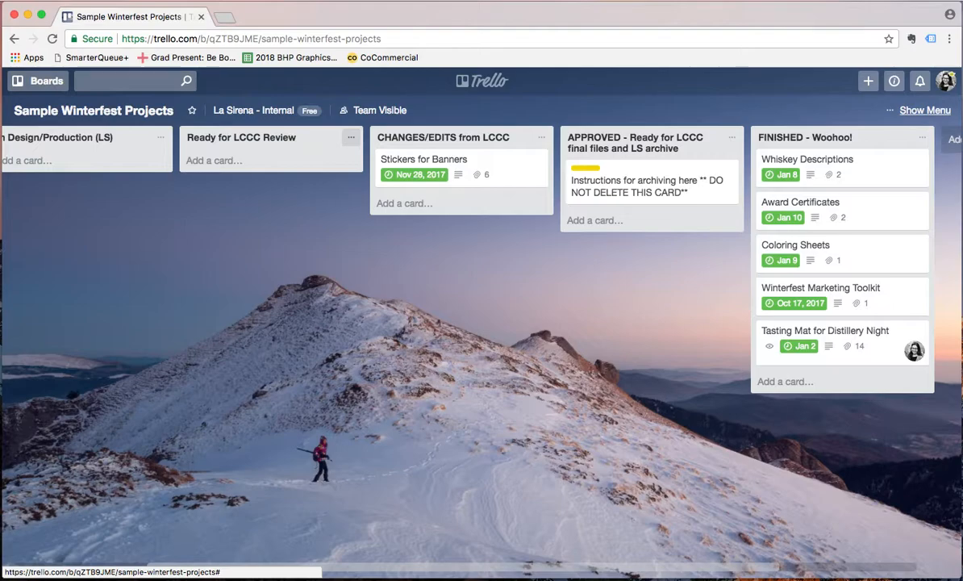
left_click(351, 137)
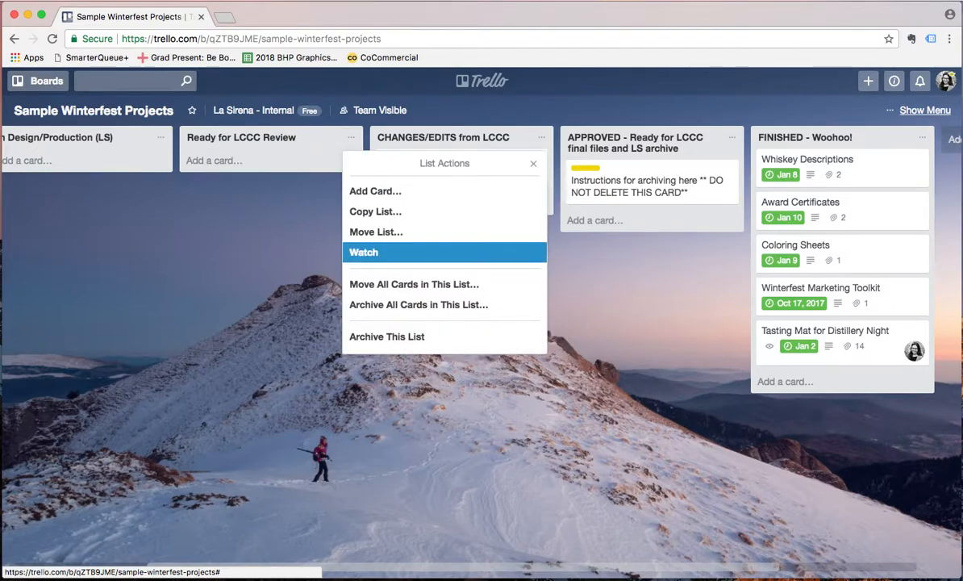
left_click(363, 252)
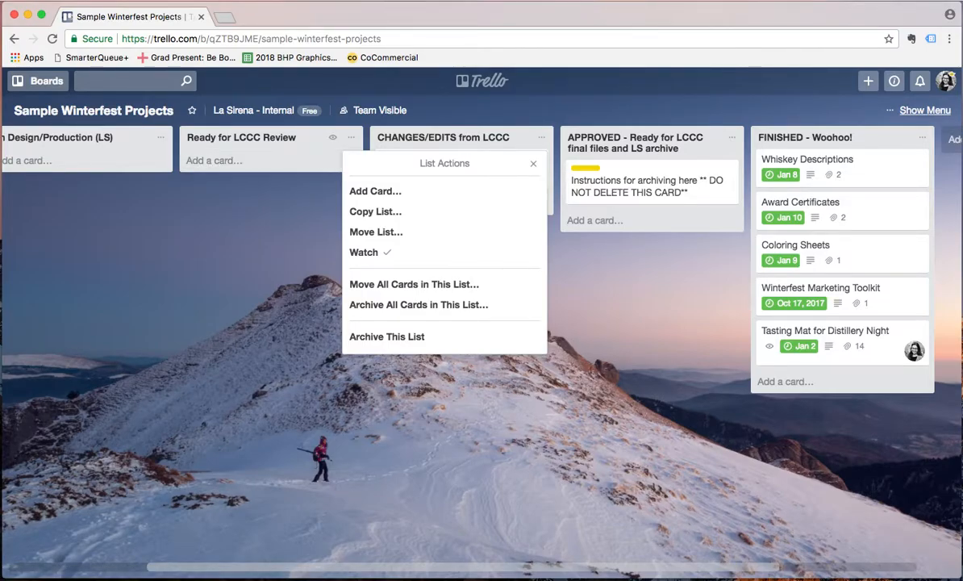
left_click(364, 251)
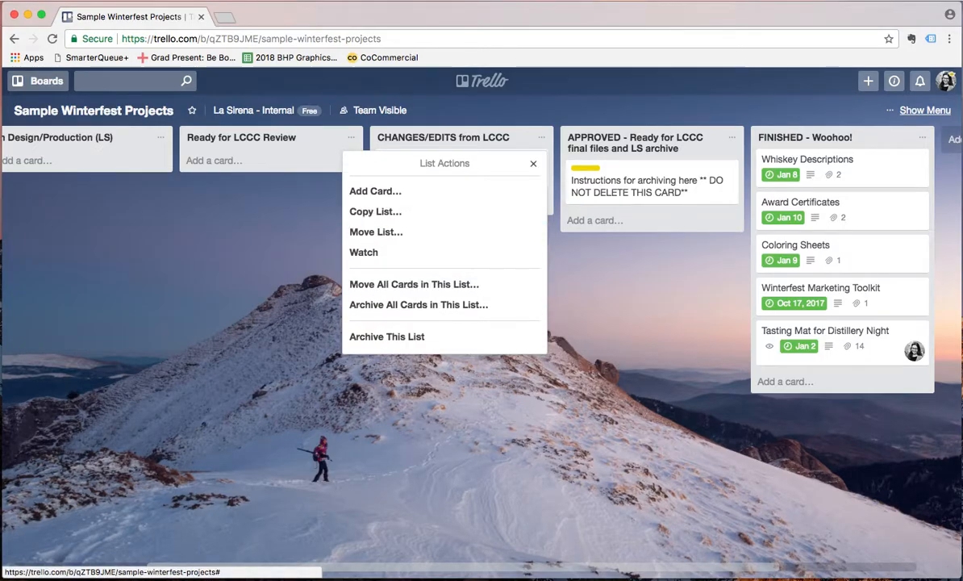
left_click(533, 164)
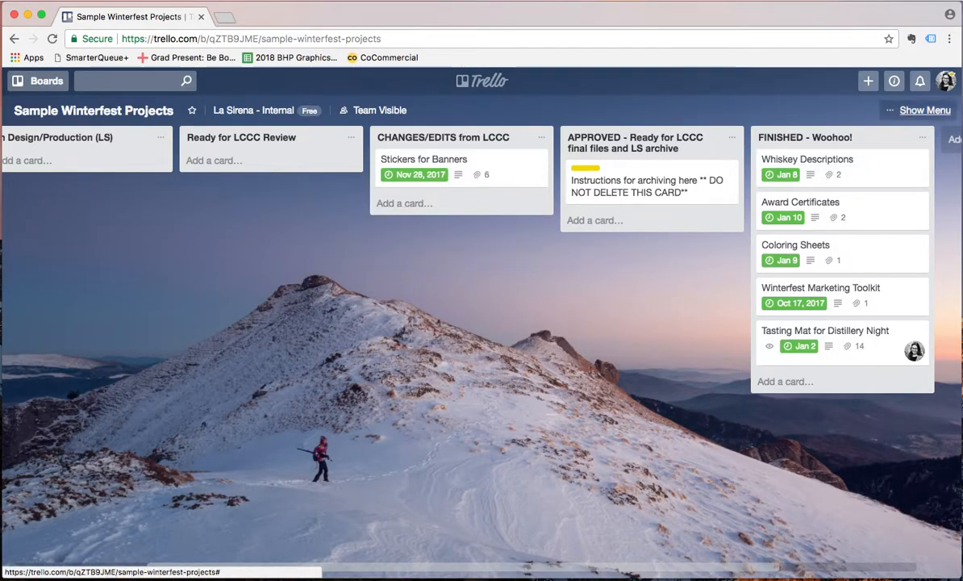
Step: Check the account's recent notifications and close the notification list
left_click(920, 80)
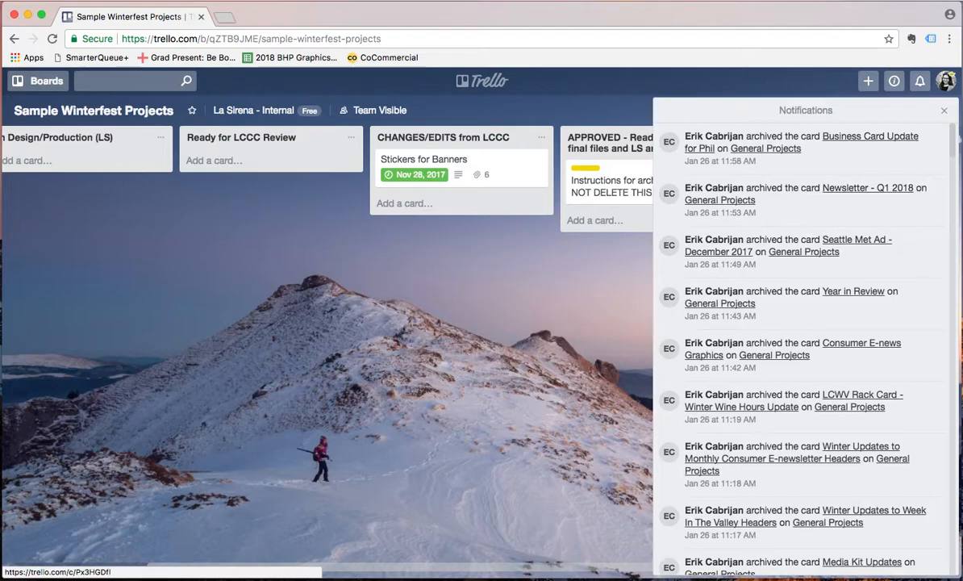
left_click(943, 110)
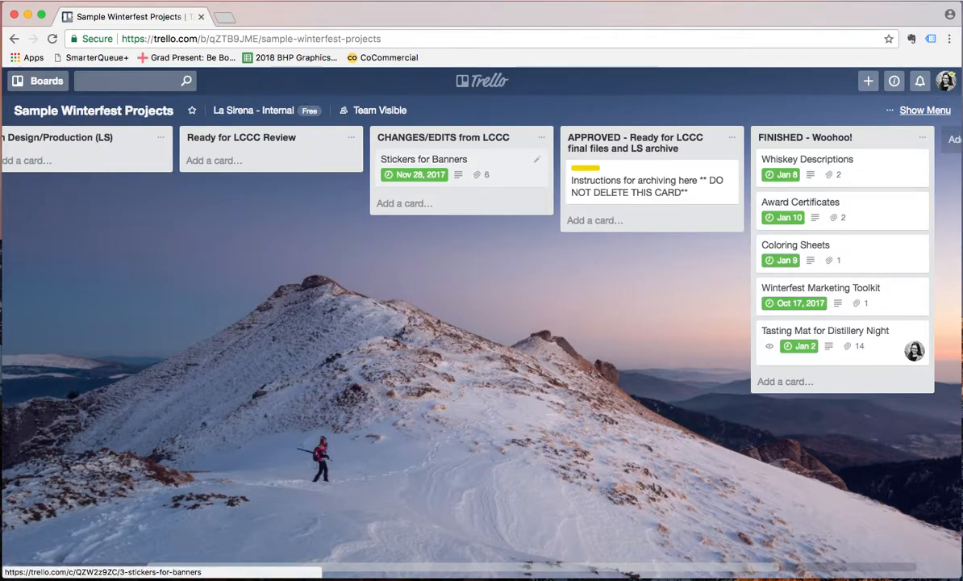
Step: Watch the Stickers for Banners card in CHANGES/EDITS from LCCC, then view its quick-edit options and dismiss them
left_click(435, 166)
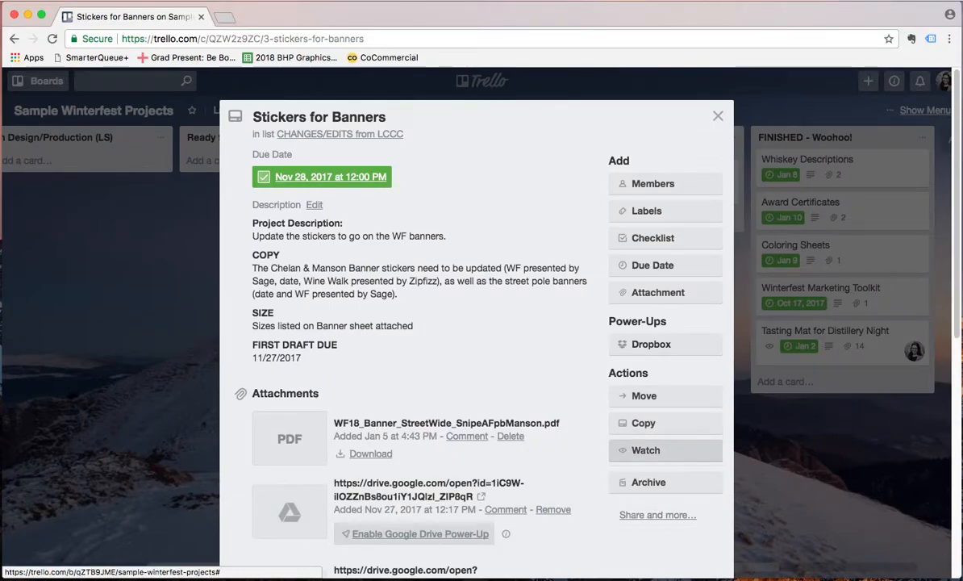
left_click(666, 450)
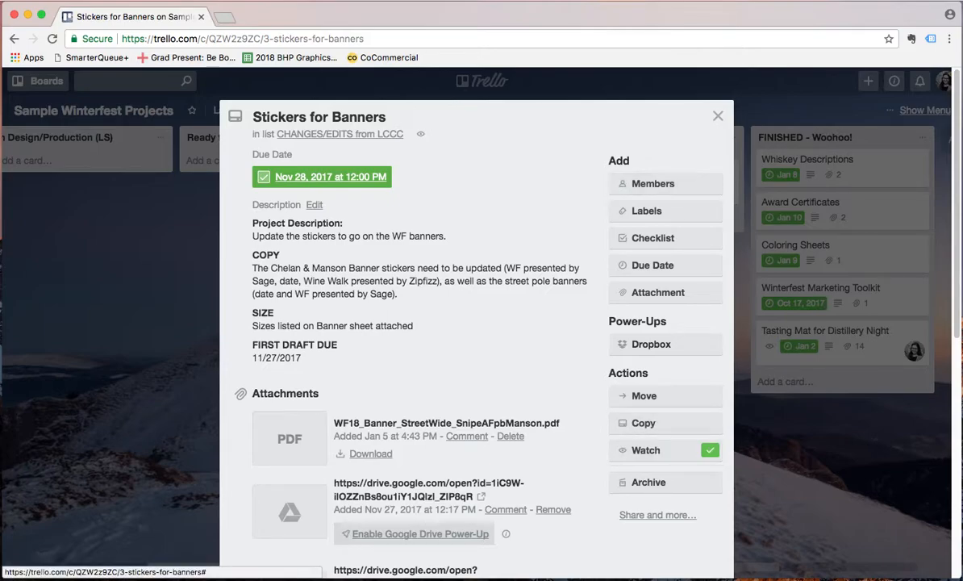
key("Escape")
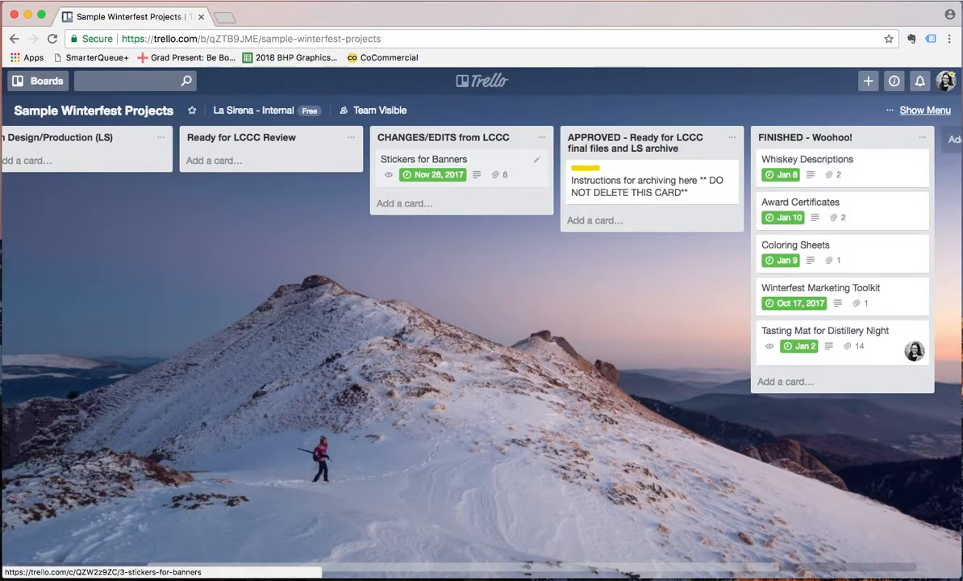
left_click(537, 159)
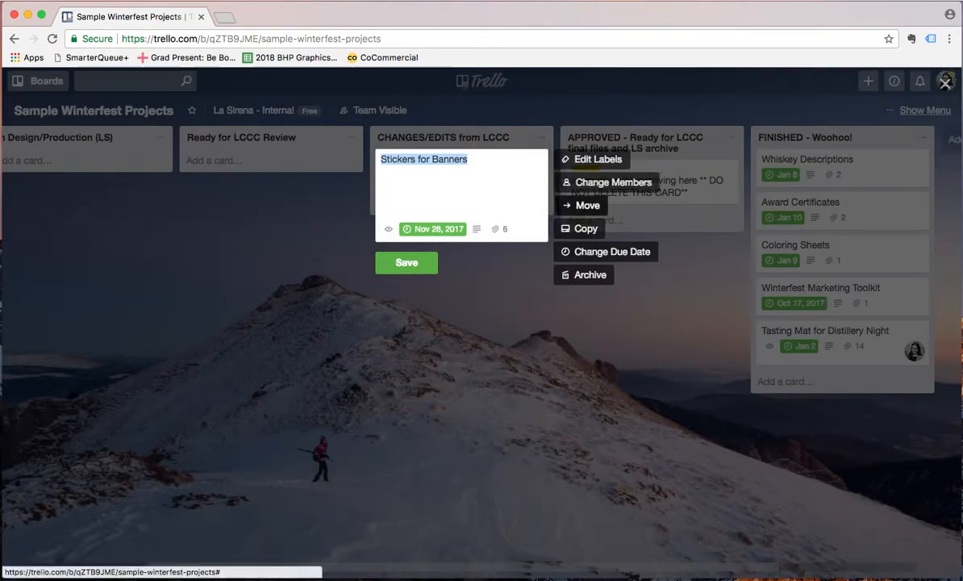
key("Escape")
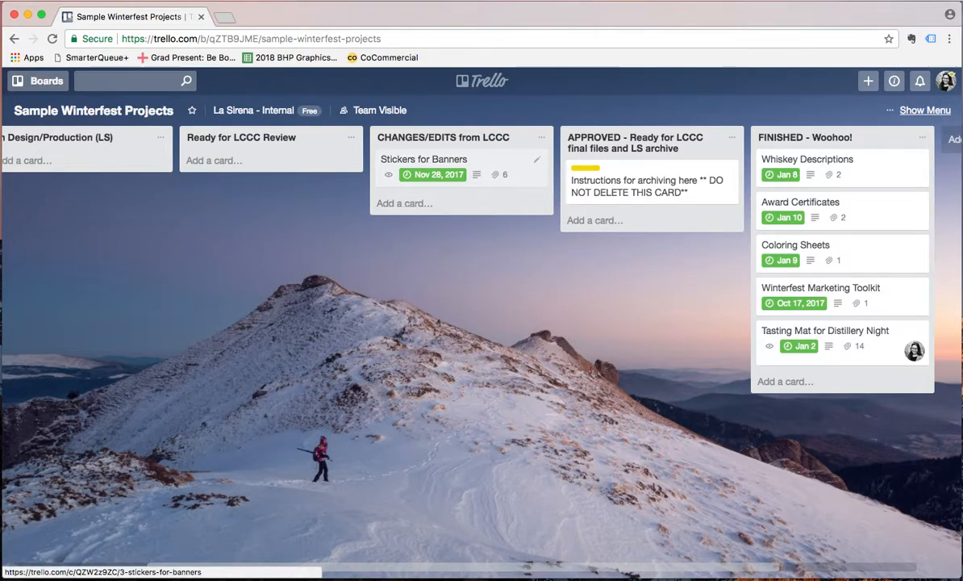
scroll(482, 258, "left", 5)
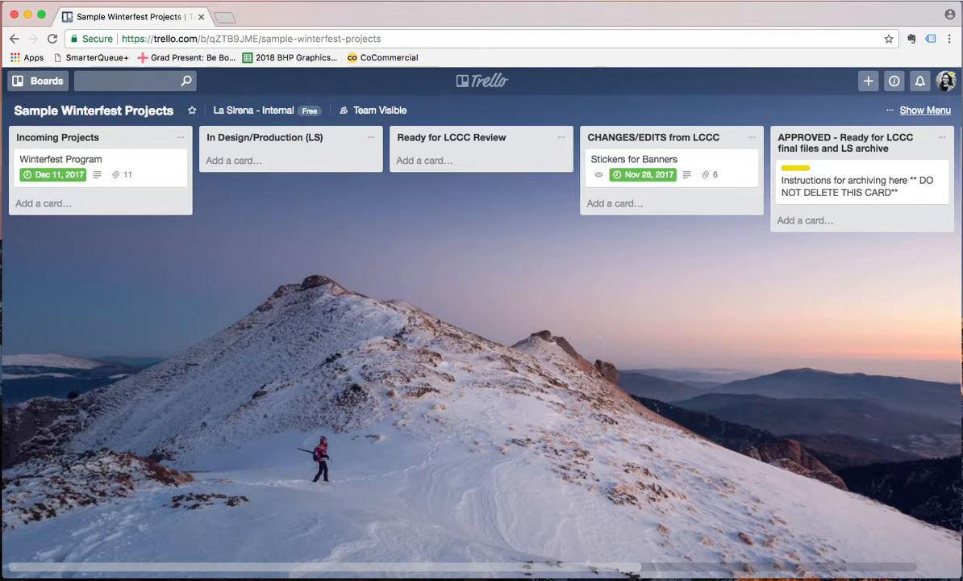
scroll(482, 323, "right", 5)
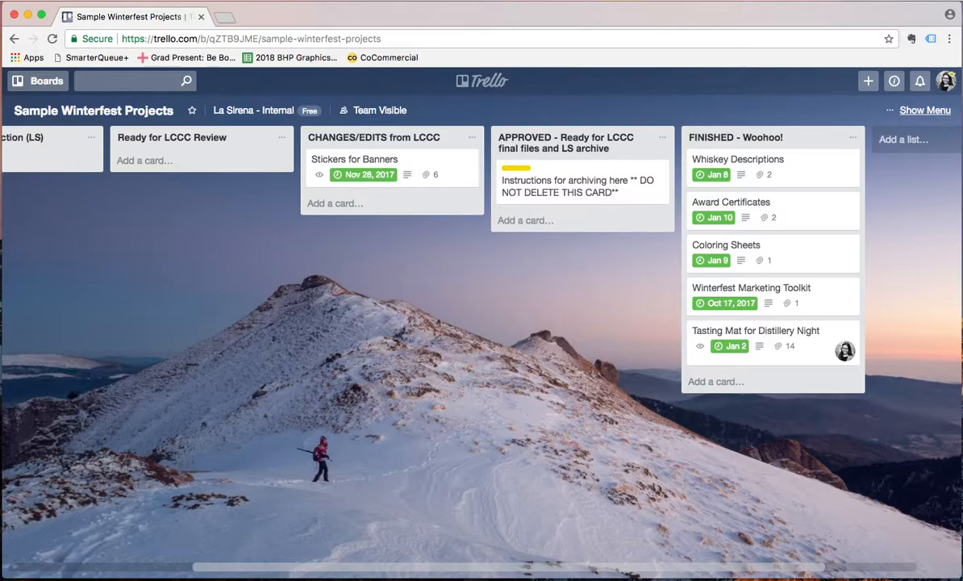
scroll(481, 323, "left", 5)
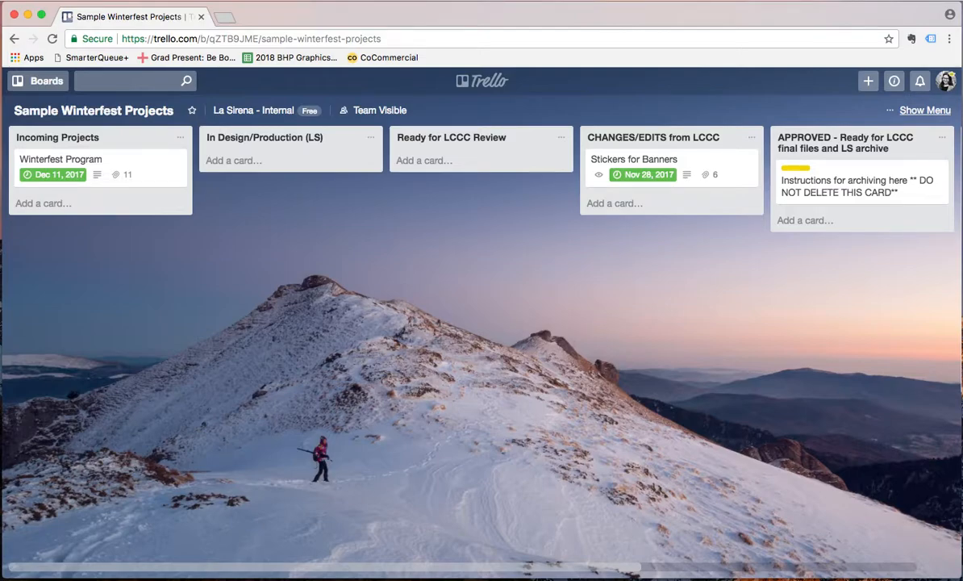
scroll(629, 338, "right", 10)
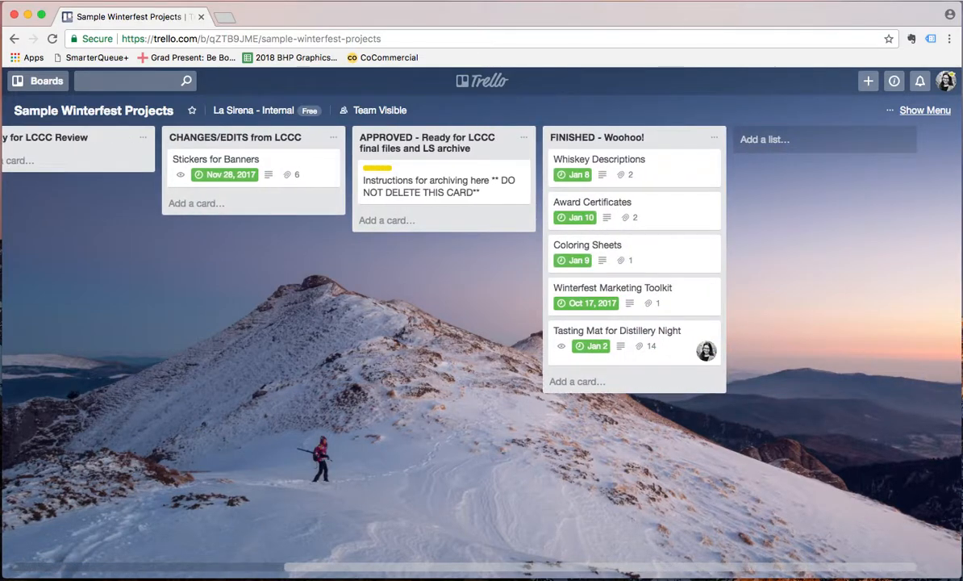
scroll(629, 339, "left", 2)
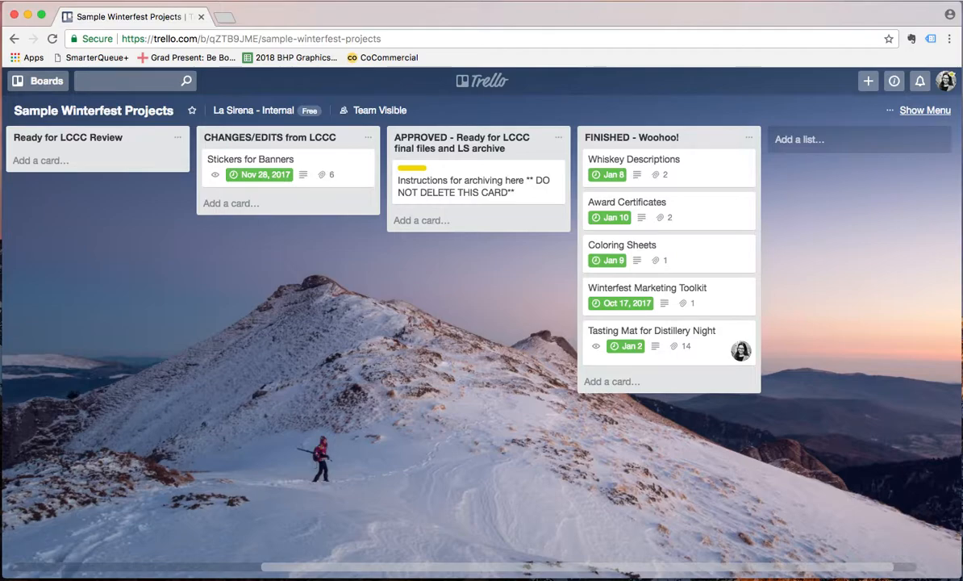
scroll(481, 323, "left", 10)
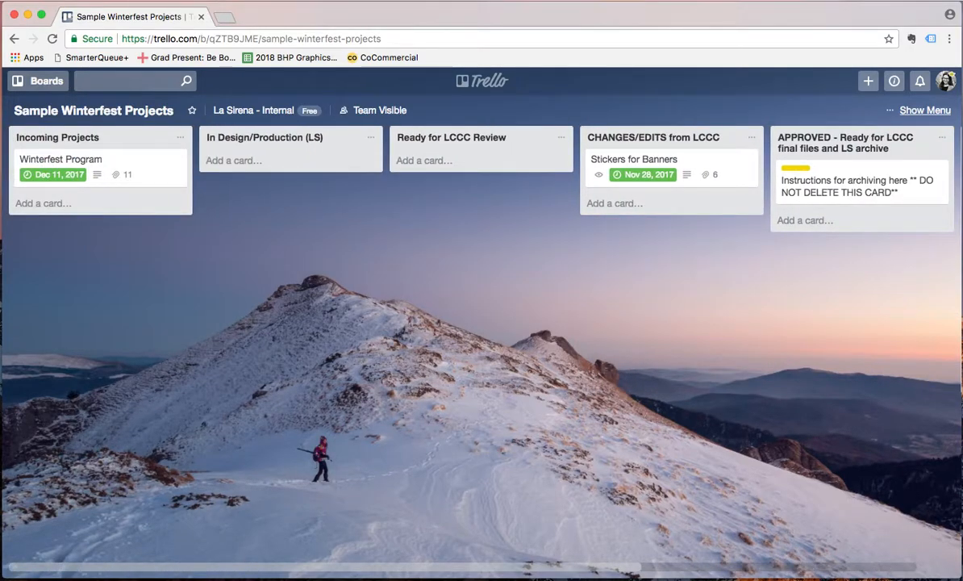